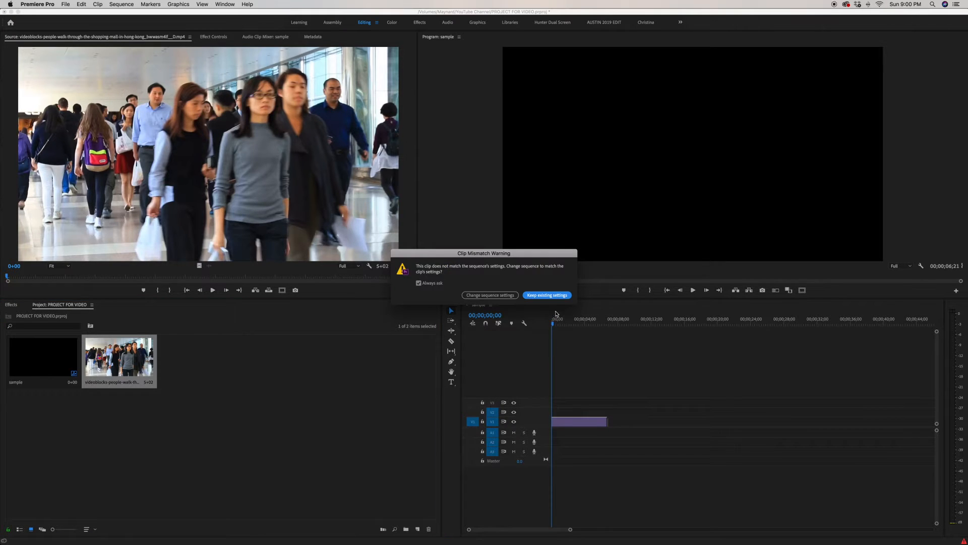
# - Keep the sequence's existing settings for the shopping-mall clip placed in the timeline
pyautogui.click(547, 296)
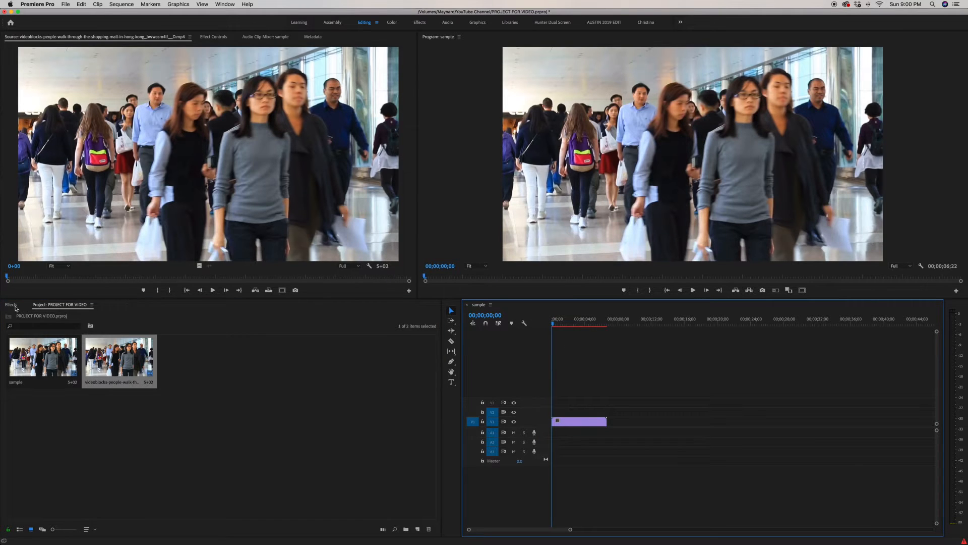
# - Apply Gaussian Blur to the timeline clip with an elliptical mask and a Blurriness of 117
pyautogui.click(15, 306)
pyautogui.moveTo(44, 446); pyautogui.dragTo(598, 422)
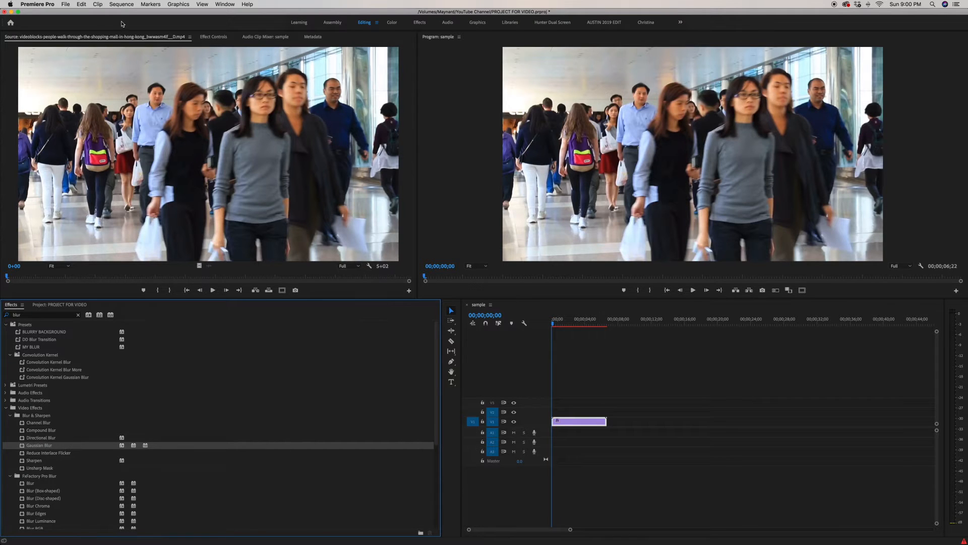
pyautogui.click(223, 38)
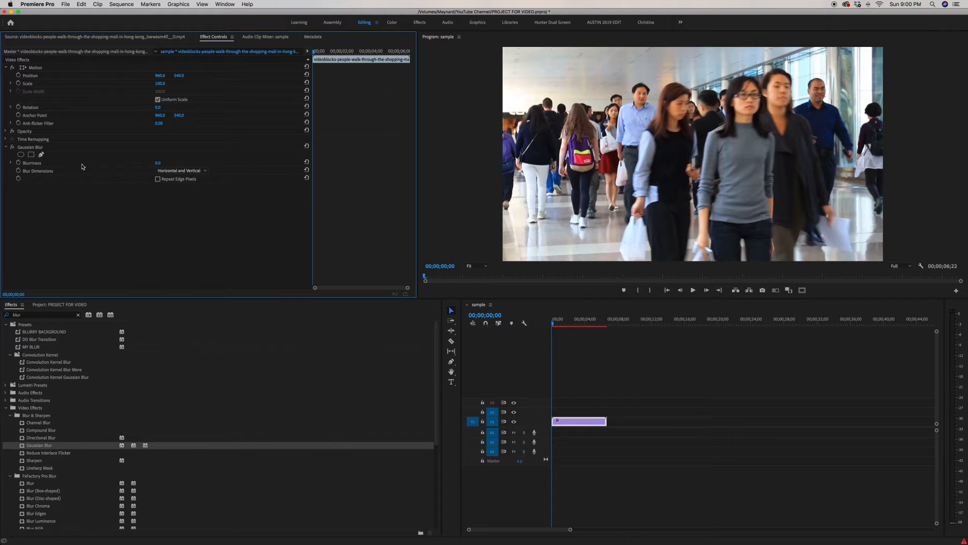
pyautogui.click(21, 155)
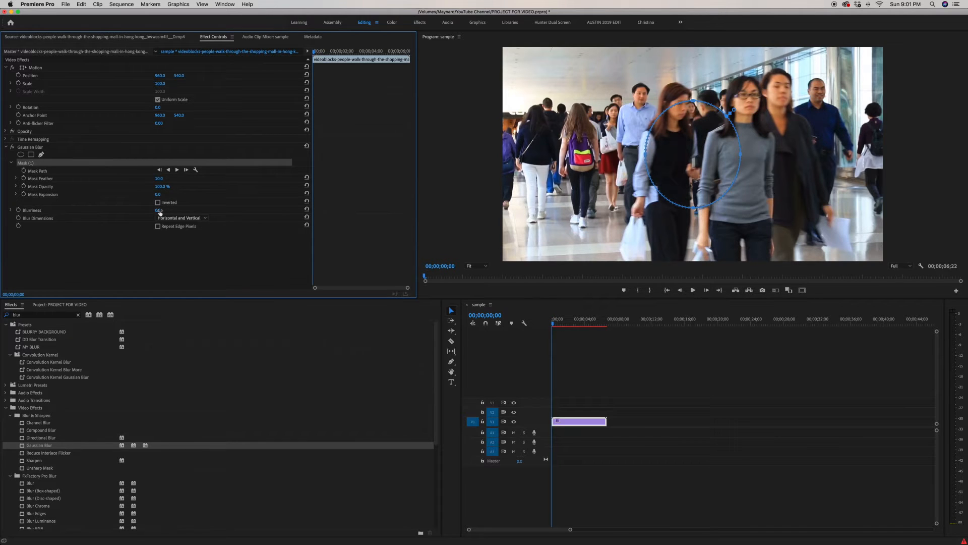
pyautogui.moveTo(159, 210); pyautogui.dragTo(199, 210)
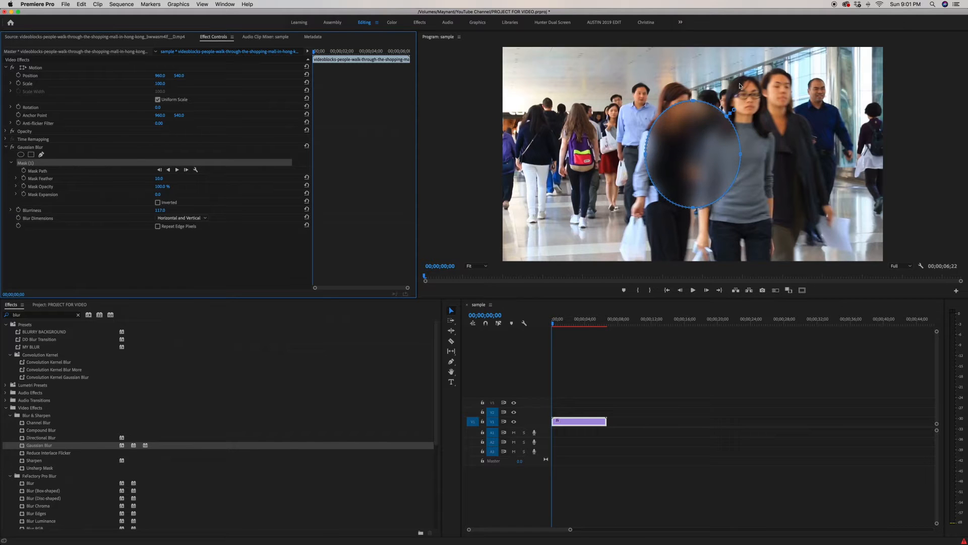
# - Shrink the blur mask to a small ellipse and fit it over the face of the man in the blue shirt
pyautogui.moveTo(695, 99); pyautogui.dragTo(693, 156)
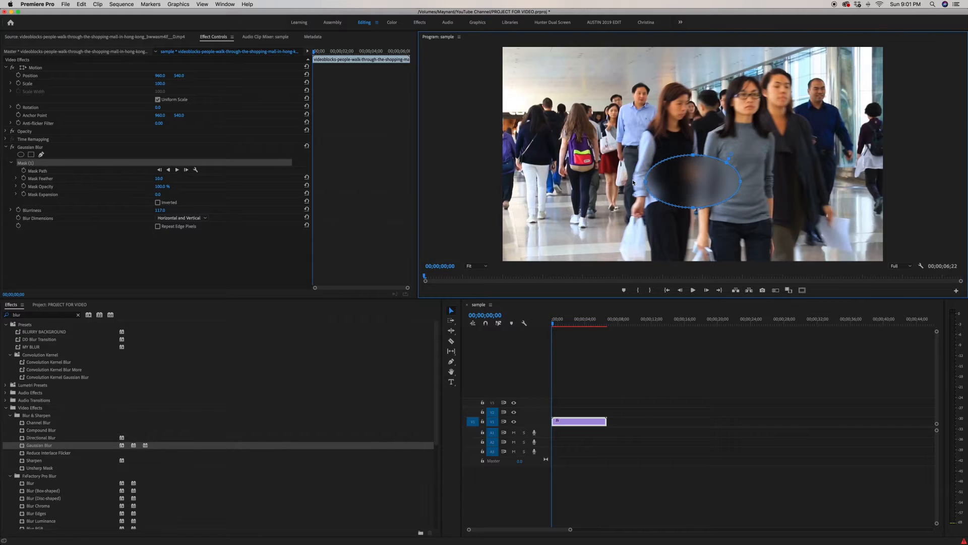
pyautogui.moveTo(643, 183); pyautogui.dragTo(692, 184)
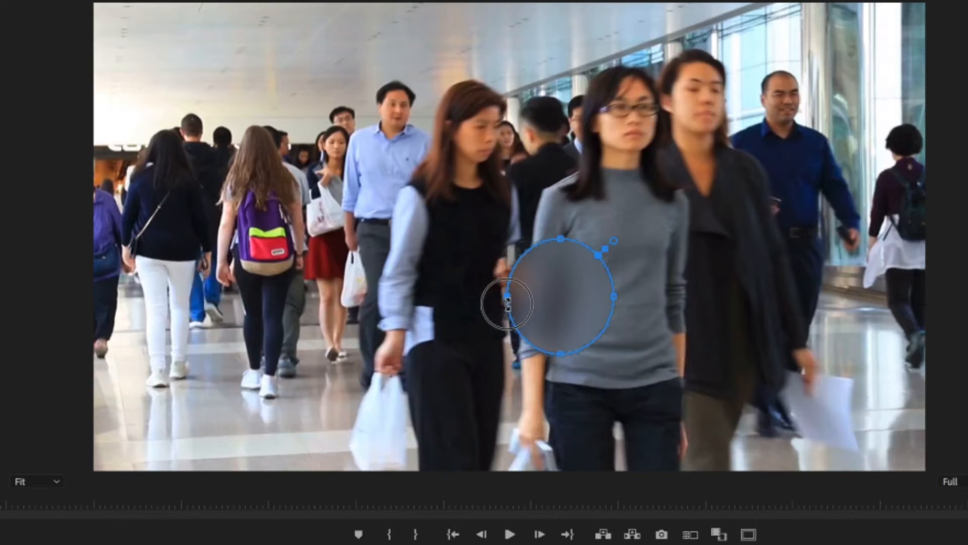
pyautogui.moveTo(562, 303); pyautogui.dragTo(394, 98)
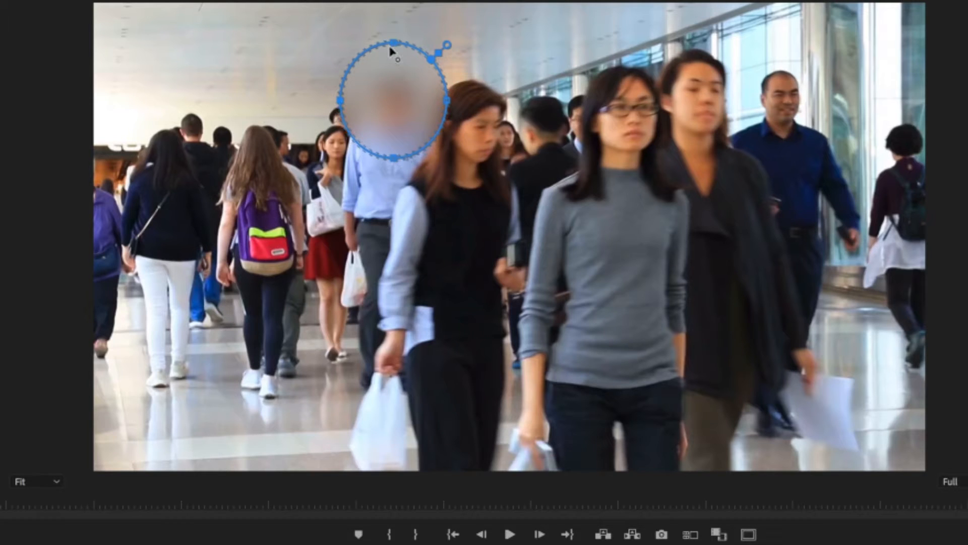
pyautogui.moveTo(392, 40); pyautogui.dragTo(390, 57)
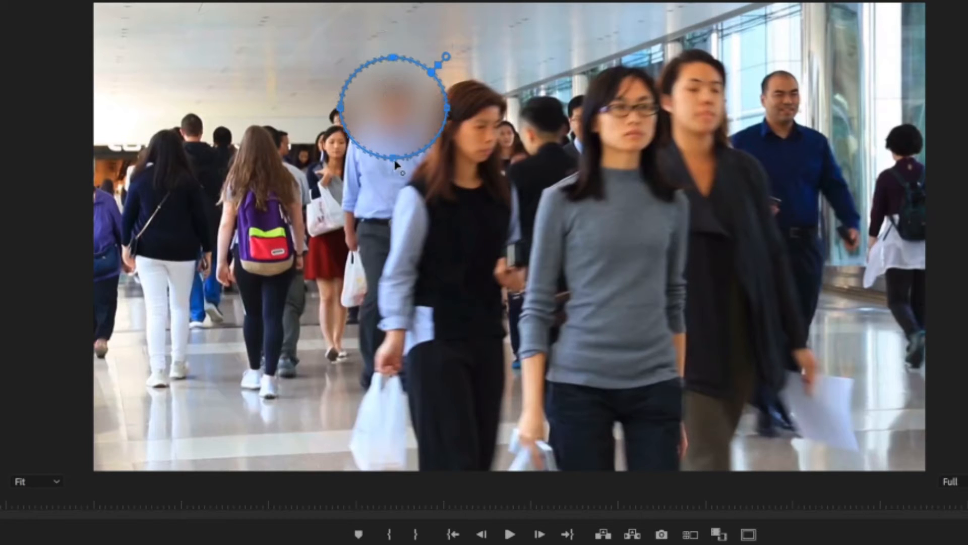
pyautogui.moveTo(394, 158); pyautogui.dragTo(394, 145)
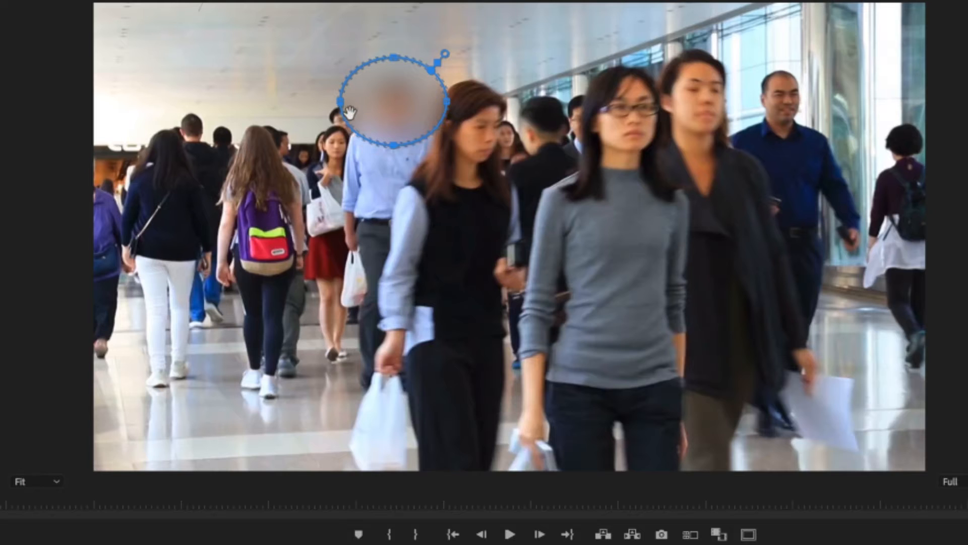
pyautogui.moveTo(340, 102); pyautogui.dragTo(397, 100)
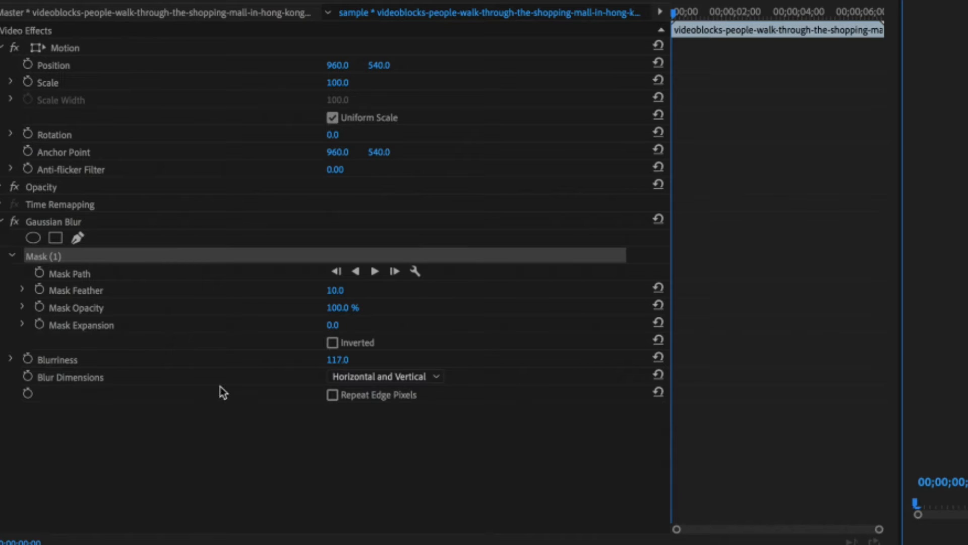
# - Start keyframing the mask path at the clip's beginning and reposition the mask over the man's head at 00;00;00;20
pyautogui.click(46, 282)
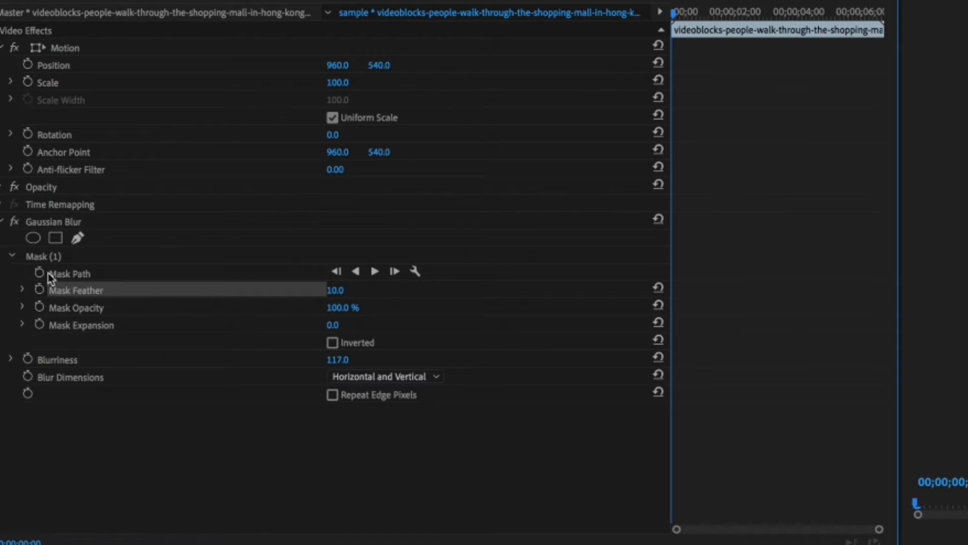
pyautogui.click(42, 273)
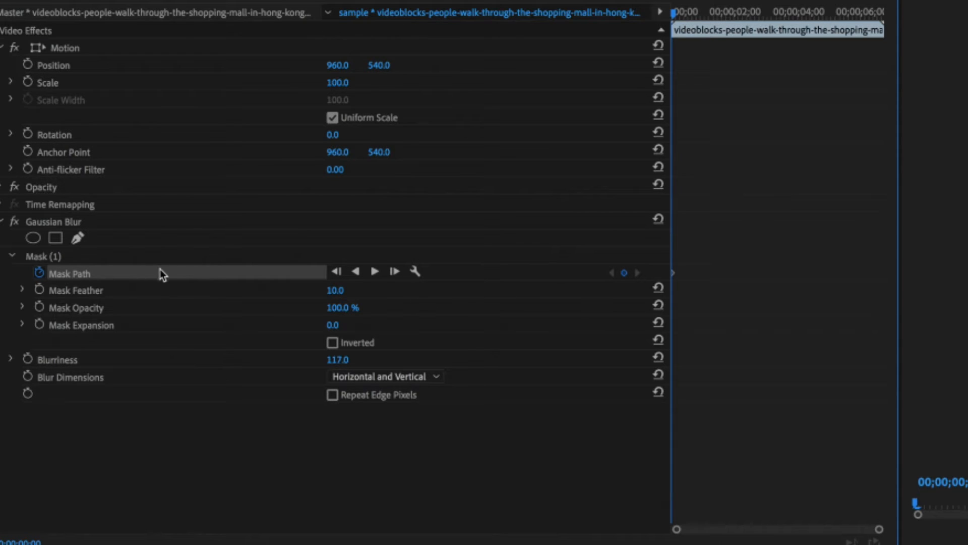
pyautogui.hotkey('shift', 'Right')
pyautogui.hotkey('shift', 'Right')
pyautogui.hotkey('shift', 'Right')
pyautogui.hotkey('shift', 'Right')
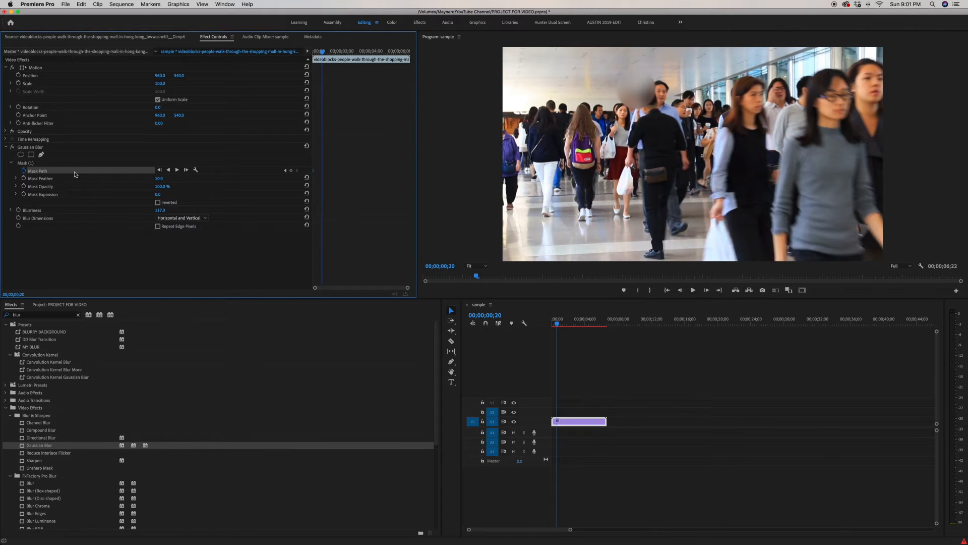
pyautogui.click(58, 166)
pyautogui.moveTo(636, 90); pyautogui.dragTo(660, 94)
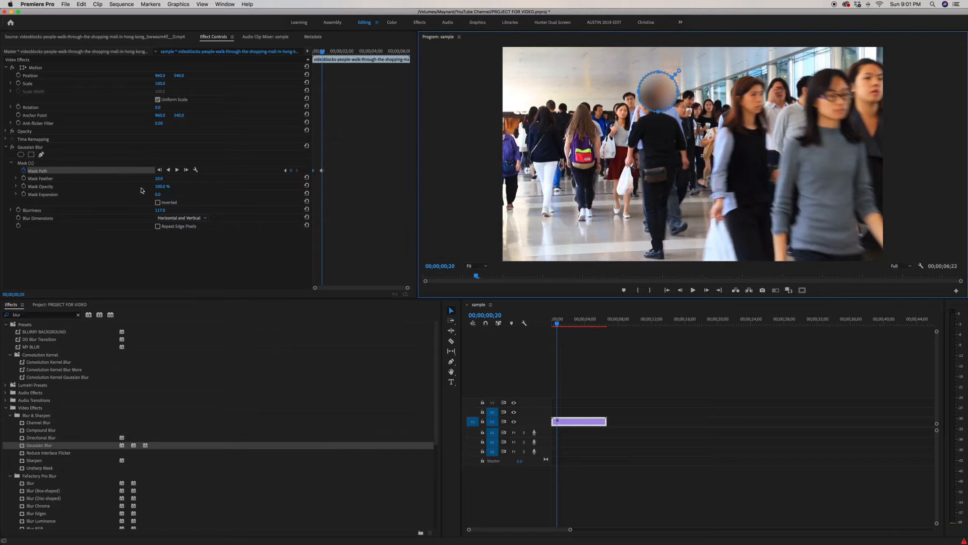
# - Move the mask back over the man's head at 00;00;01;10 to add another mask path keyframe
pyautogui.click(54, 166)
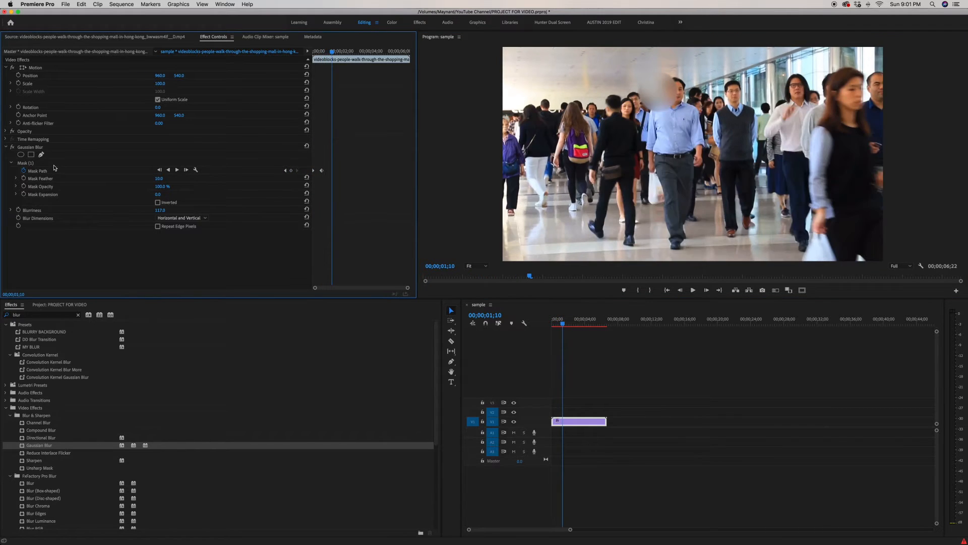
pyautogui.click(66, 172)
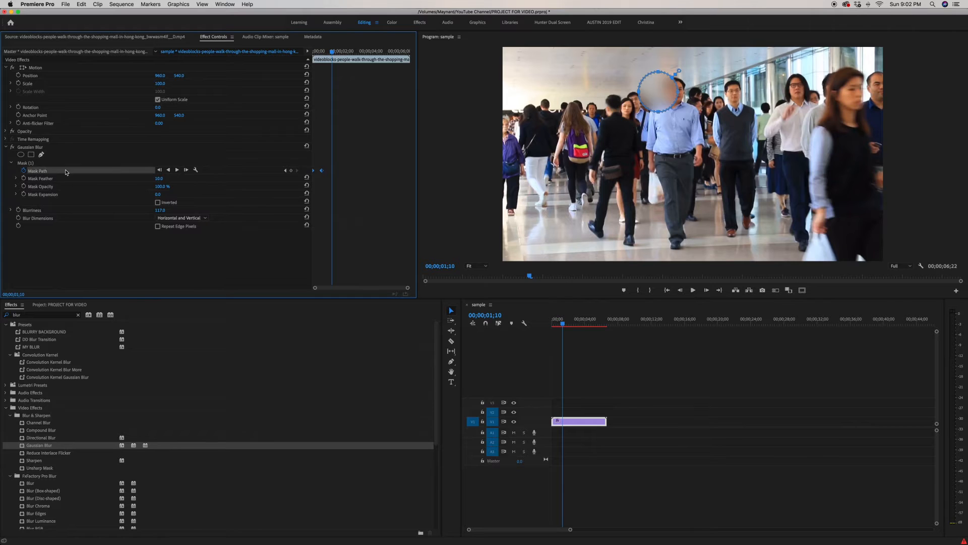
pyautogui.moveTo(660, 91); pyautogui.dragTo(679, 88)
pyautogui.click(85, 163)
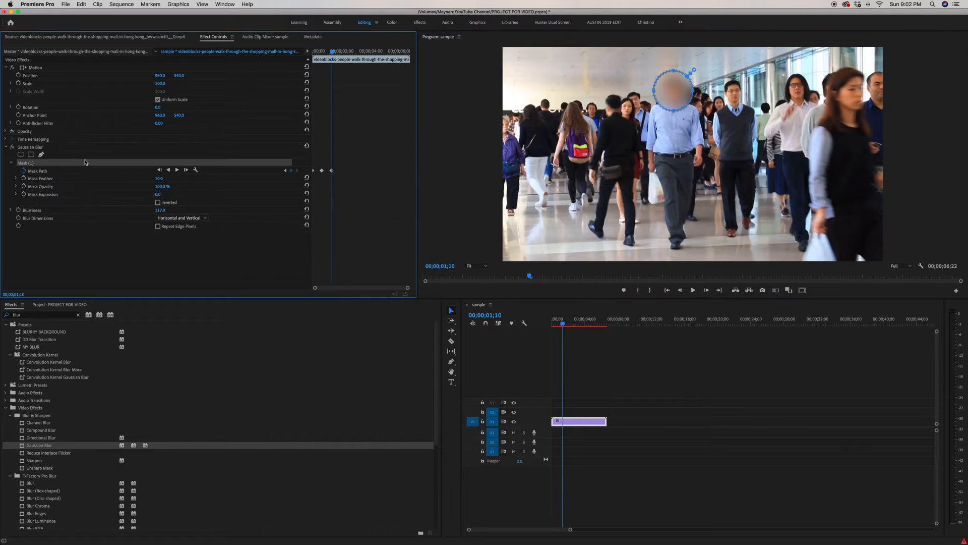
# - Reposition the mask over the man's face at 00;00;02;10
pyautogui.click(100, 157)
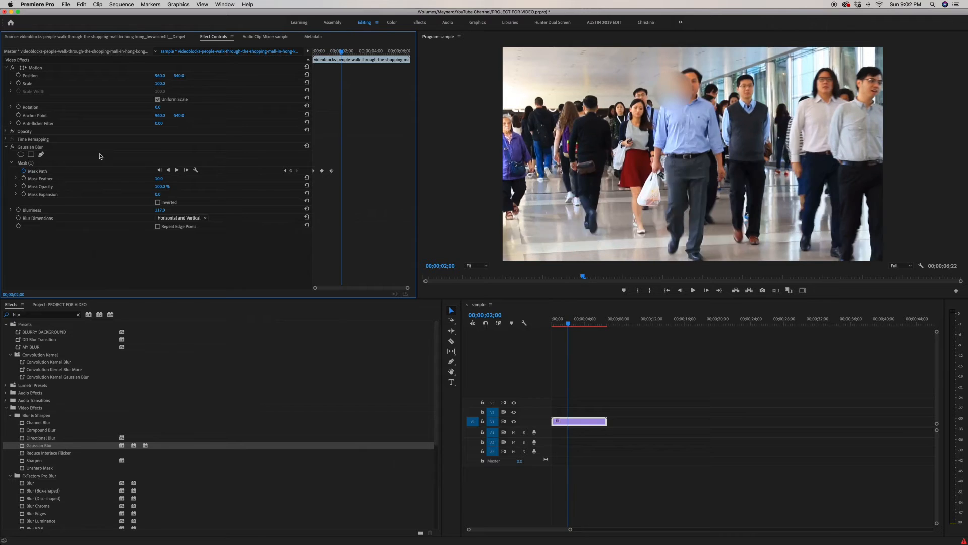
pyautogui.click(57, 162)
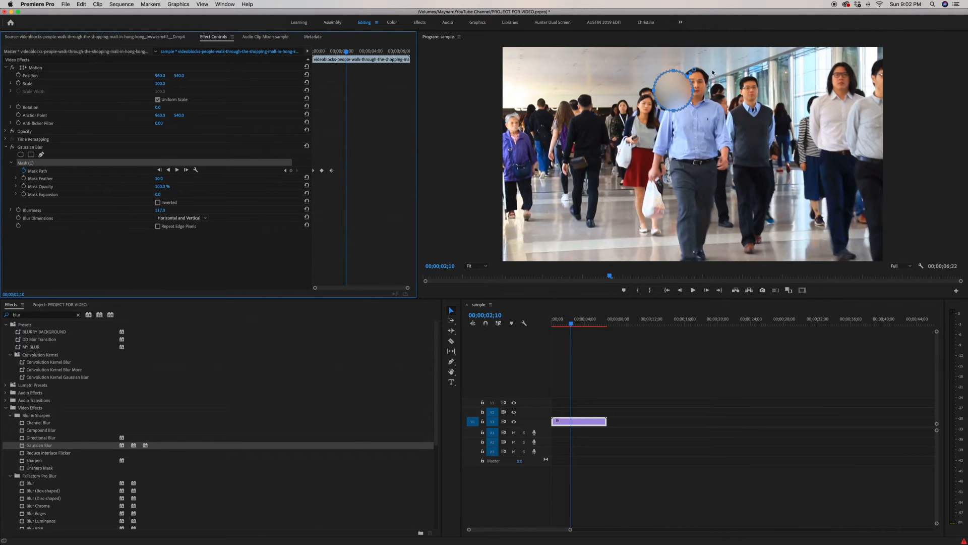
pyautogui.moveTo(677, 89); pyautogui.dragTo(696, 89)
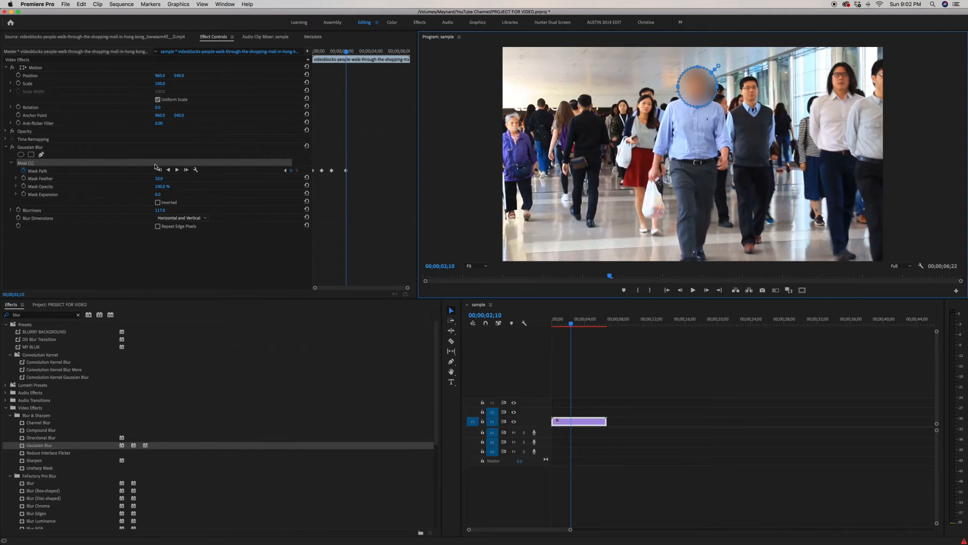
# - Reposition the mask over the man's face at 00;00;02;25
pyautogui.click(132, 151)
pyautogui.press('space')
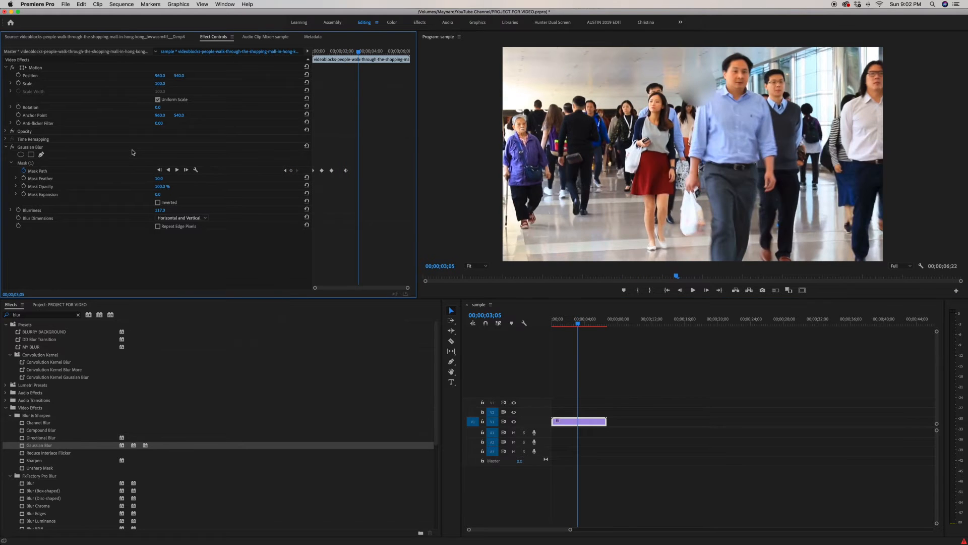
pyautogui.press('space')
pyautogui.click(85, 170)
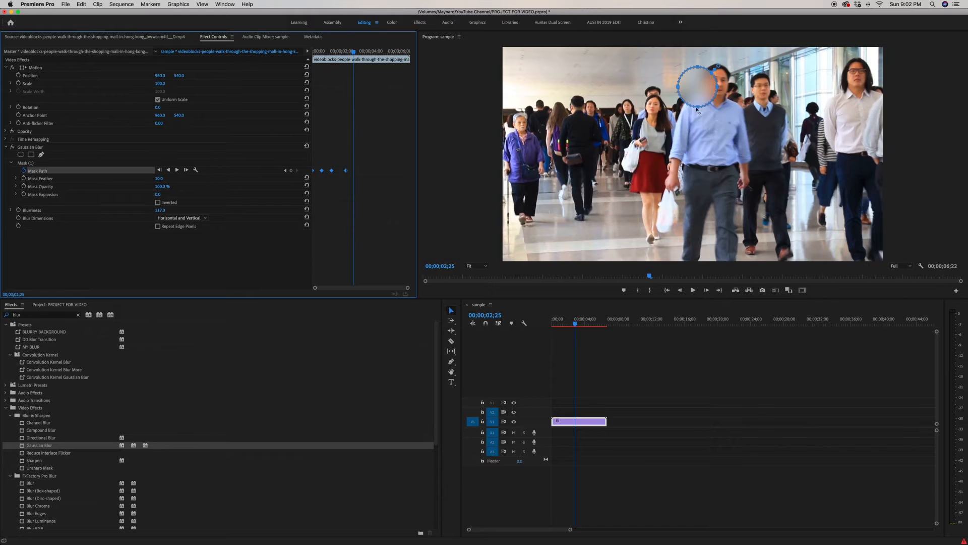
pyautogui.moveTo(696, 91); pyautogui.dragTo(724, 93)
# - Play the sequence from the start and step through frames to check how the blur follows the man's face
pyautogui.click(630, 356)
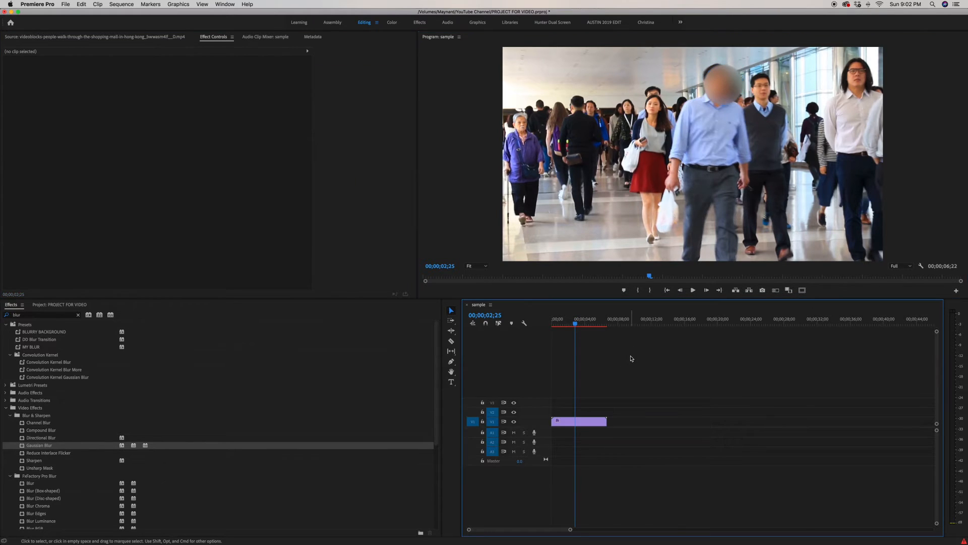
pyautogui.press('Home')
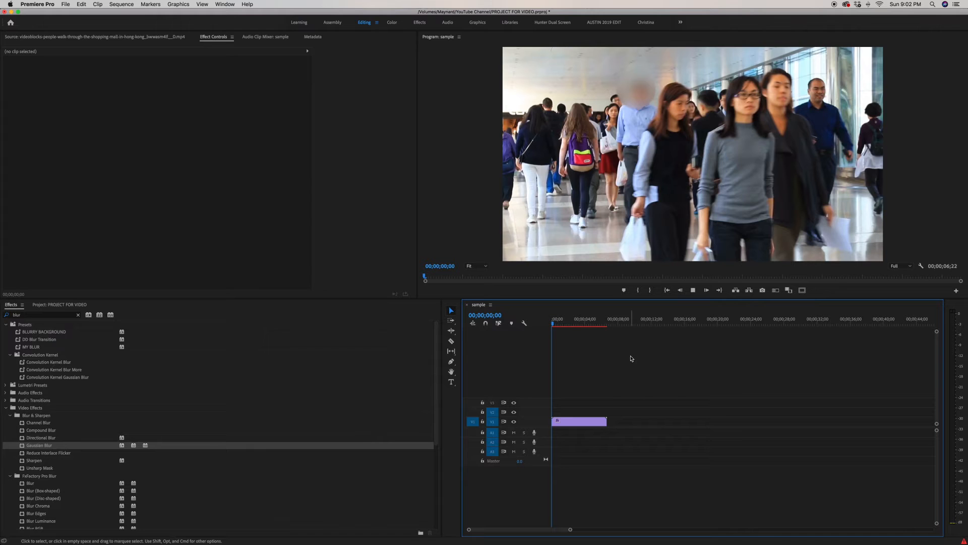
pyautogui.press('space')
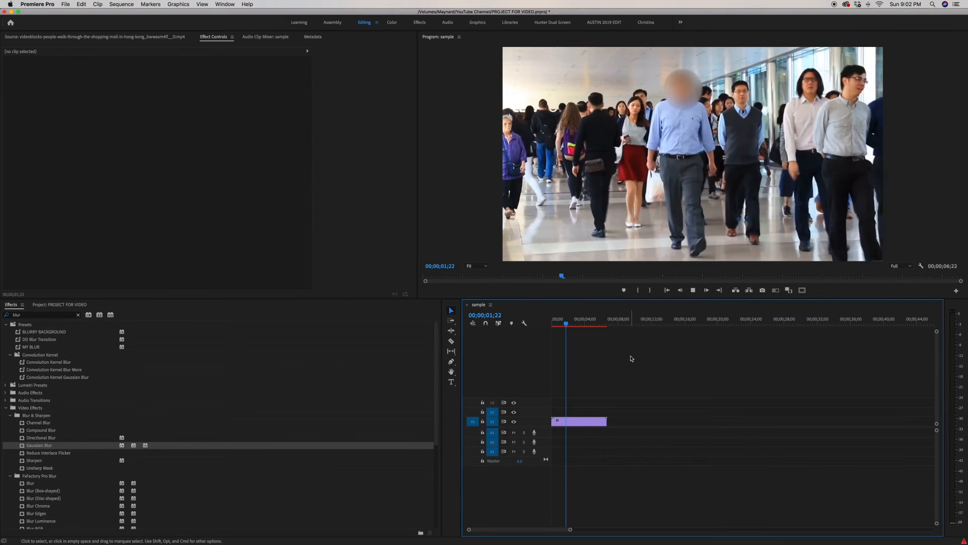
pyautogui.press('space')
pyautogui.press('Left')
pyautogui.press('Left')
pyautogui.press('Left')
pyautogui.press('Left')
pyautogui.press('Left')
pyautogui.press('Left')
pyautogui.press('Left')
pyautogui.press('Left')
pyautogui.press('Left')
pyautogui.press('Left')
pyautogui.press('Left')
pyautogui.press('Left')
pyautogui.press('Left')
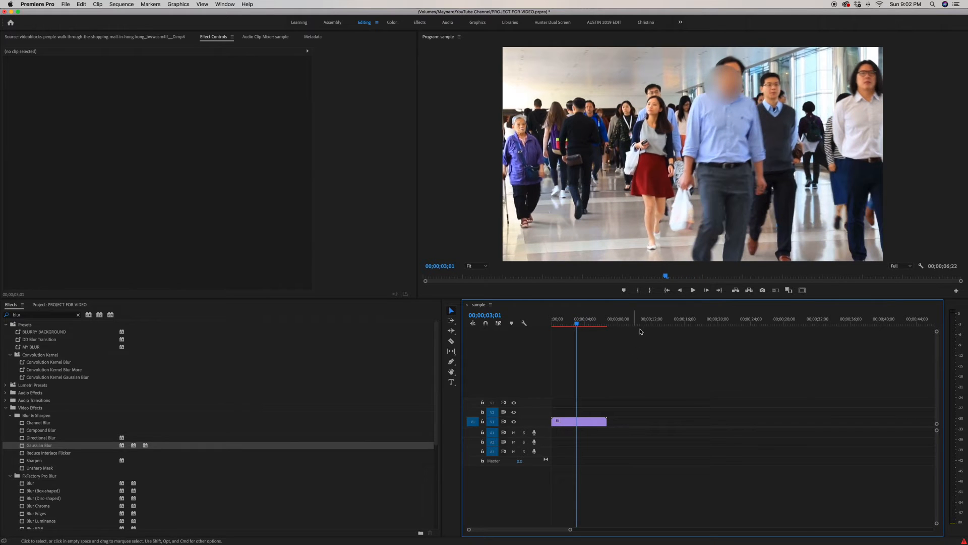
# - Delete the Gaussian Blur effect from the timeline clip
pyautogui.click(589, 423)
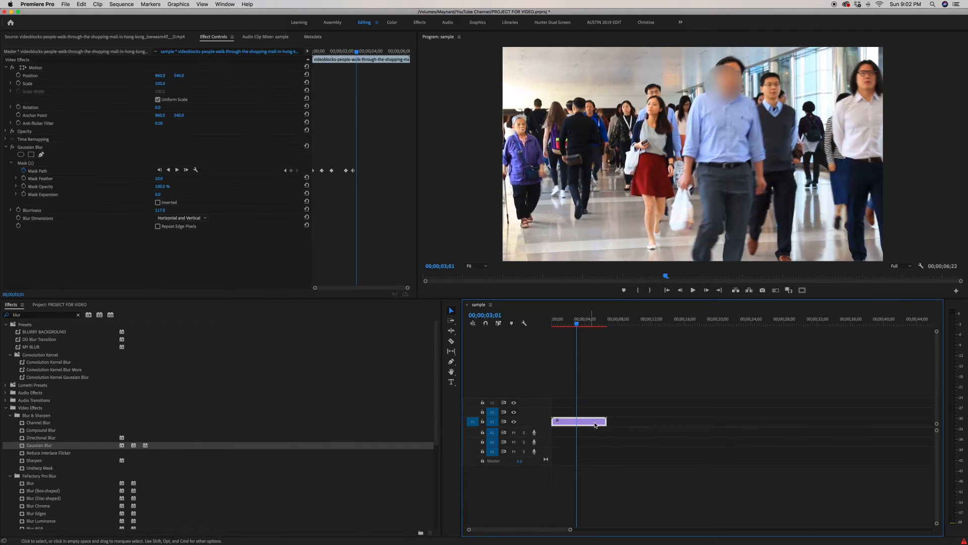
pyautogui.click(51, 147)
pyautogui.press('Delete')
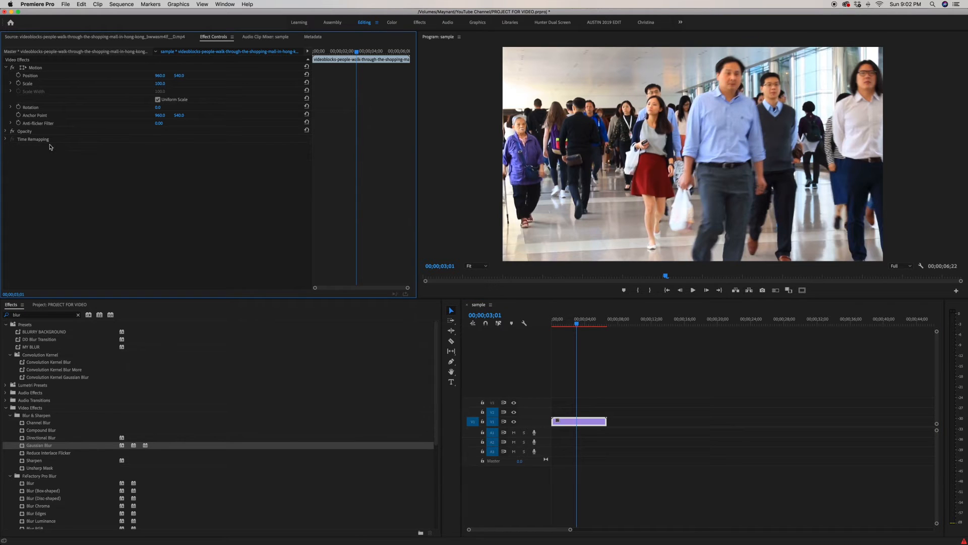
# - Apply a fresh Gaussian Blur to the clip and add an elliptical mask to it at the clip's first frame
pyautogui.press('Home')
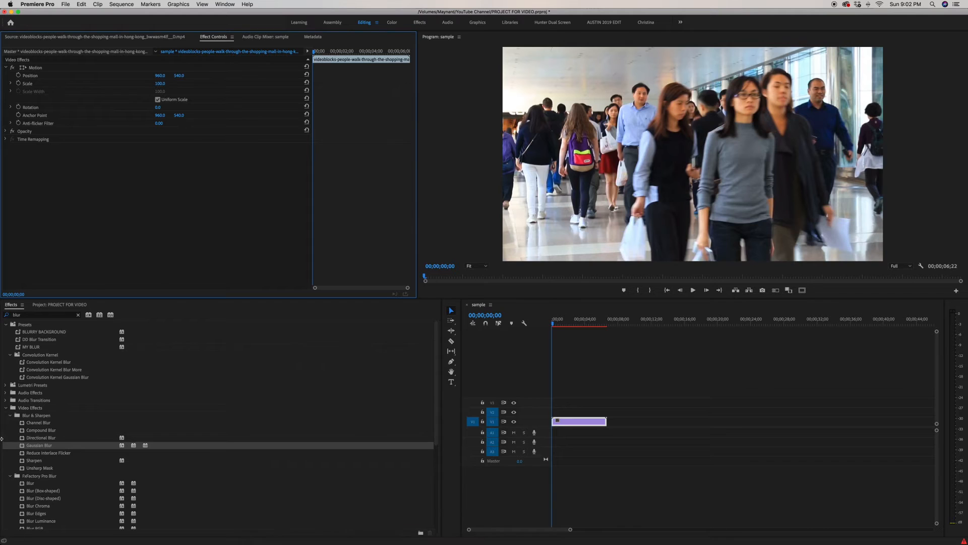
pyautogui.moveTo(43, 446); pyautogui.dragTo(566, 421)
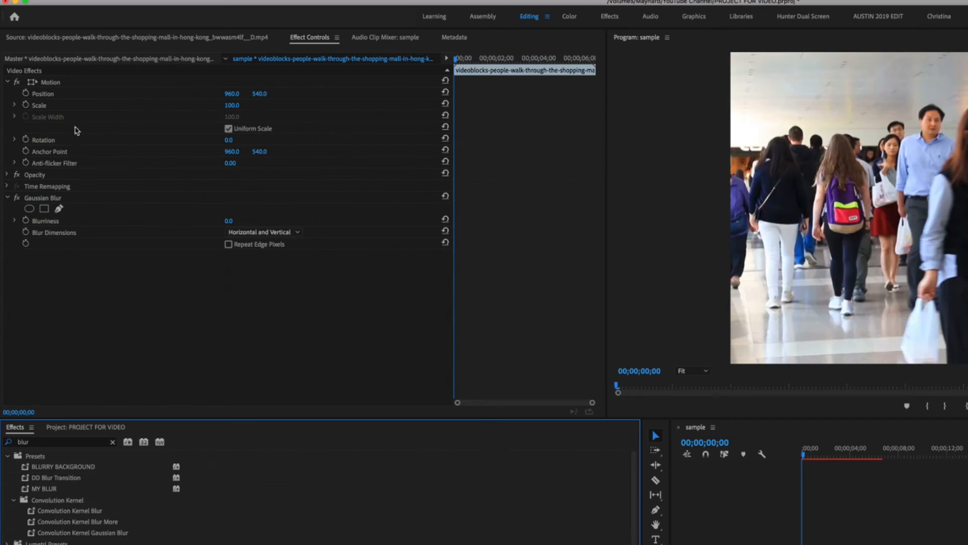
pyautogui.click(29, 208)
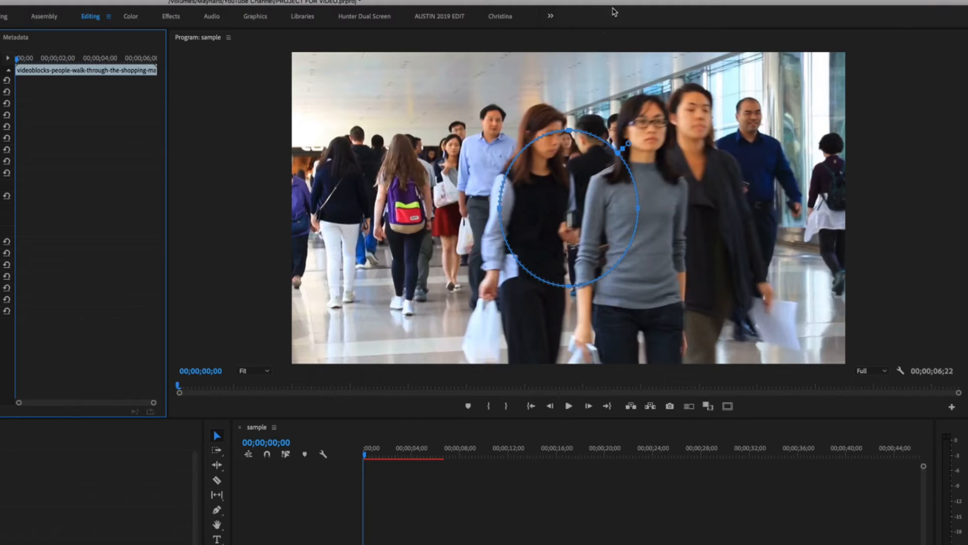
# - Shrink the new mask to a small circle over the head of the man in the blue shirt and raise its Blurriness
pyautogui.moveTo(569, 132); pyautogui.dragTo(565, 212)
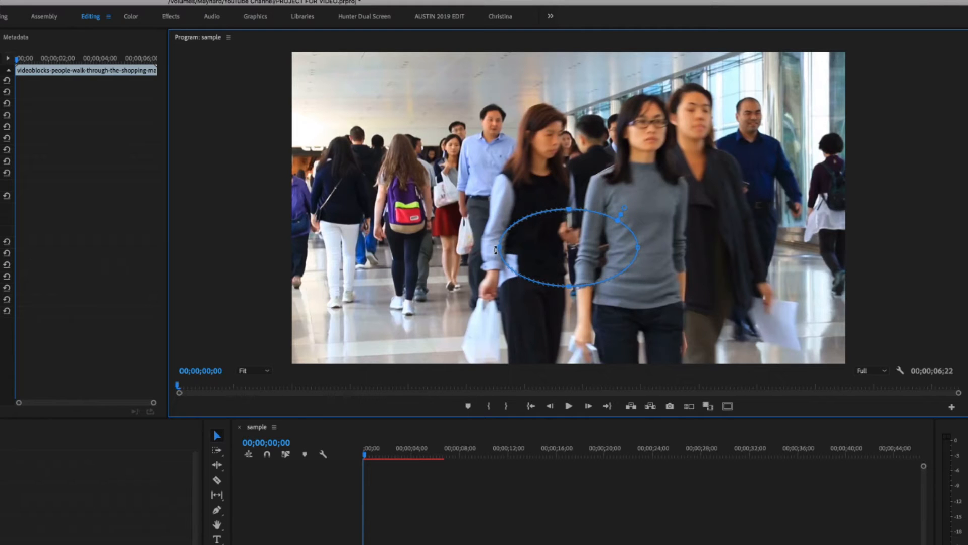
pyautogui.moveTo(499, 249); pyautogui.dragTo(481, 133)
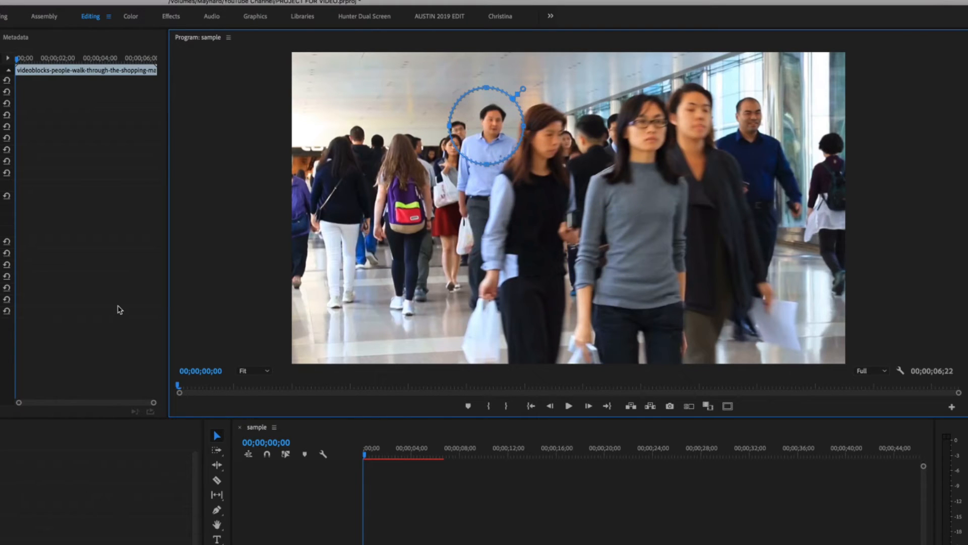
pyautogui.moveTo(1, 288); pyautogui.dragTo(5, 288)
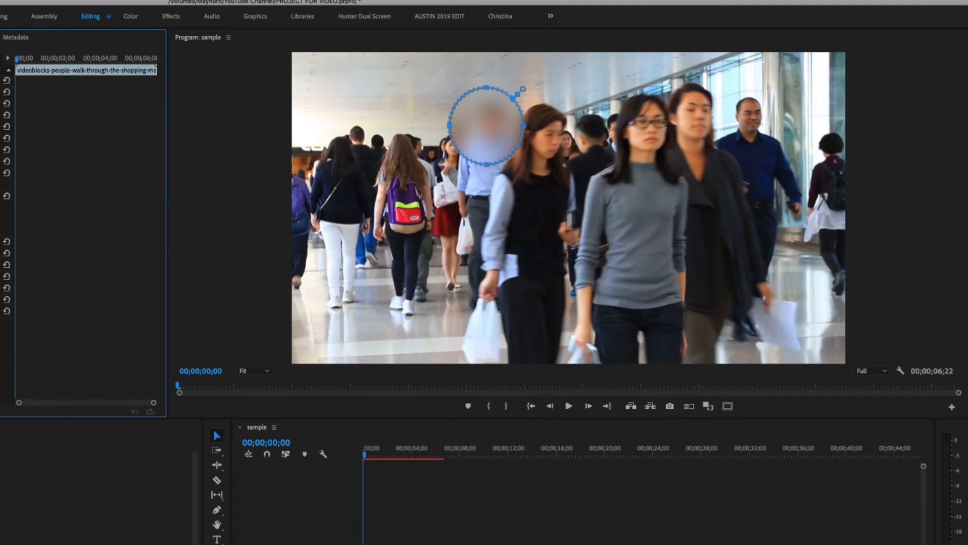
# - Reshape the mask into a narrow oval that fits the man's head and track it forward through the clip
pyautogui.moveTo(486, 89); pyautogui.dragTo(486, 98)
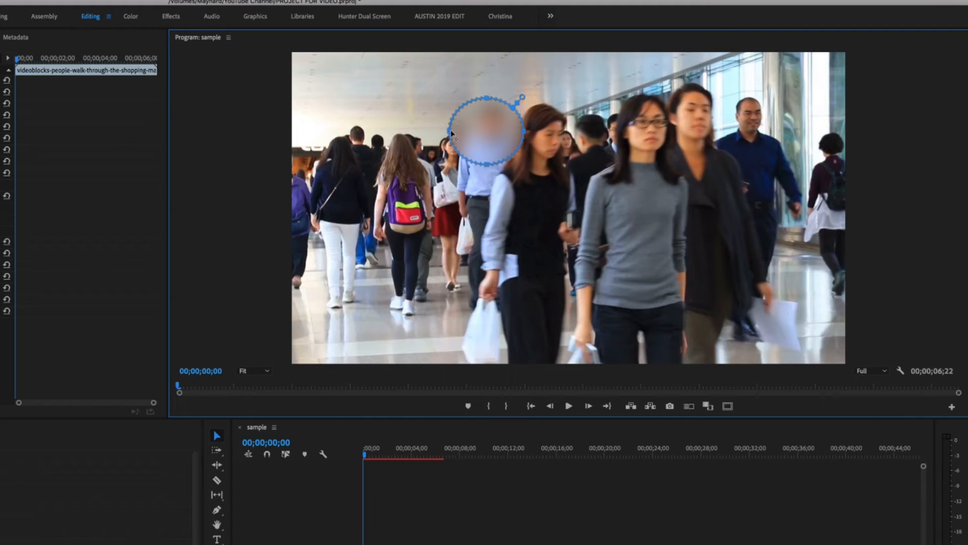
pyautogui.moveTo(464, 131); pyautogui.dragTo(511, 130)
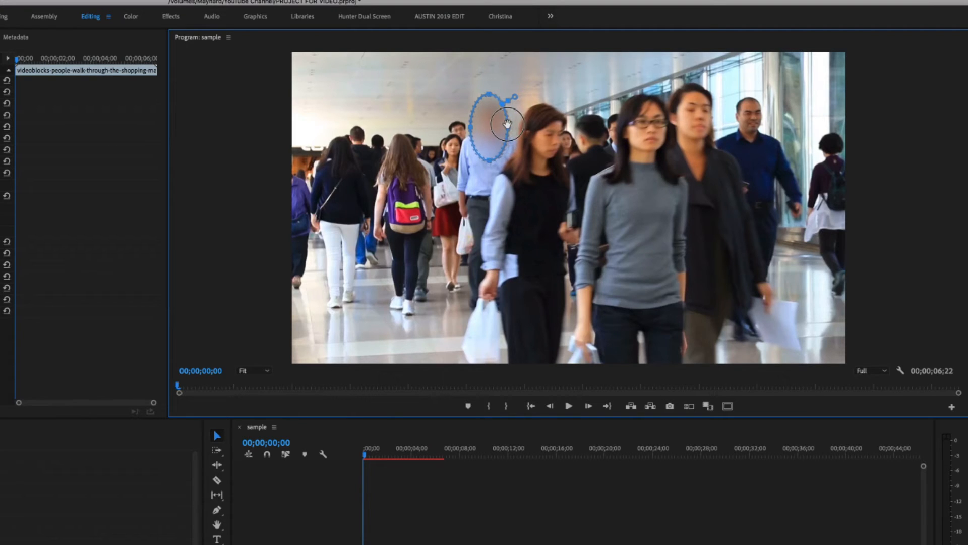
pyautogui.moveTo(494, 163); pyautogui.dragTo(489, 148)
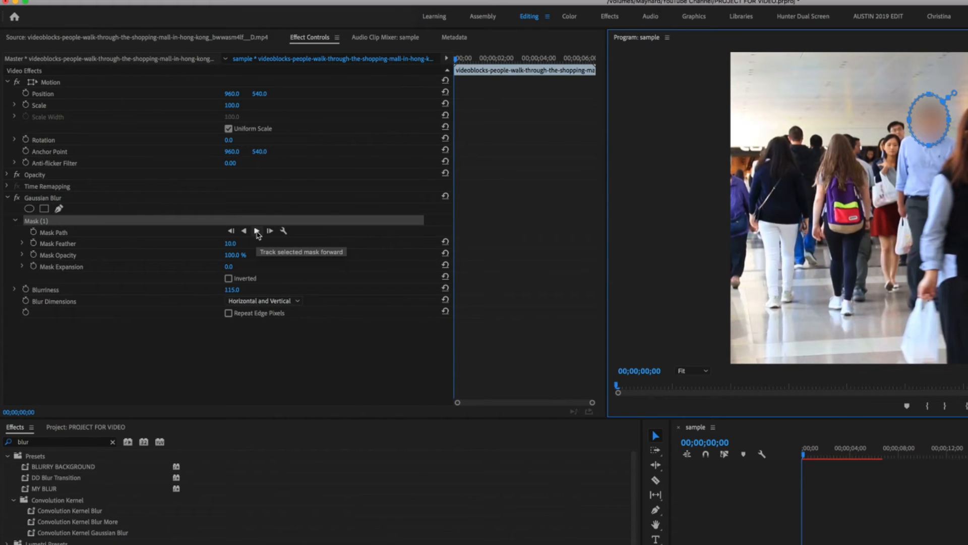
pyautogui.click(257, 232)
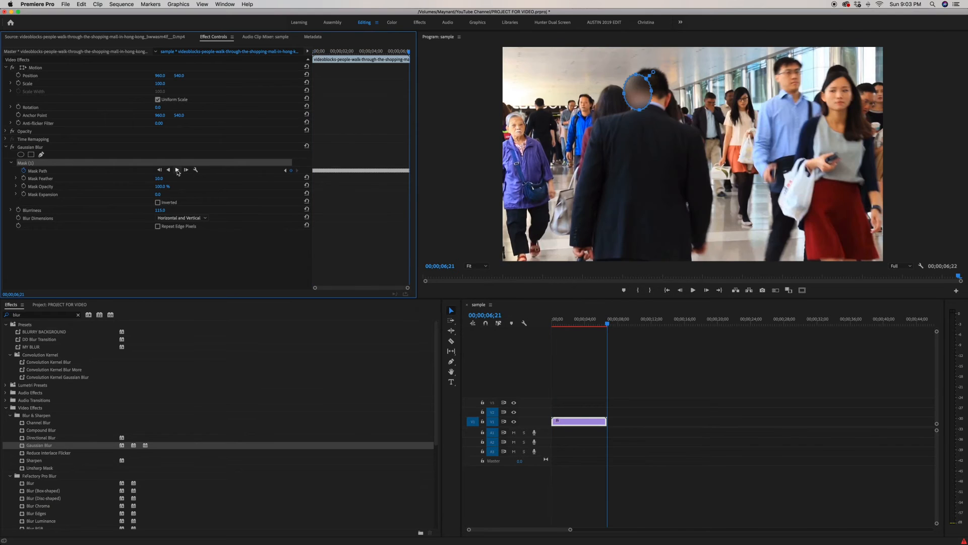
# - Play the sequence from the start and step through the frames around 00;00;04;01 to find where the tracked mask leaves the man's face
pyautogui.press('Home')
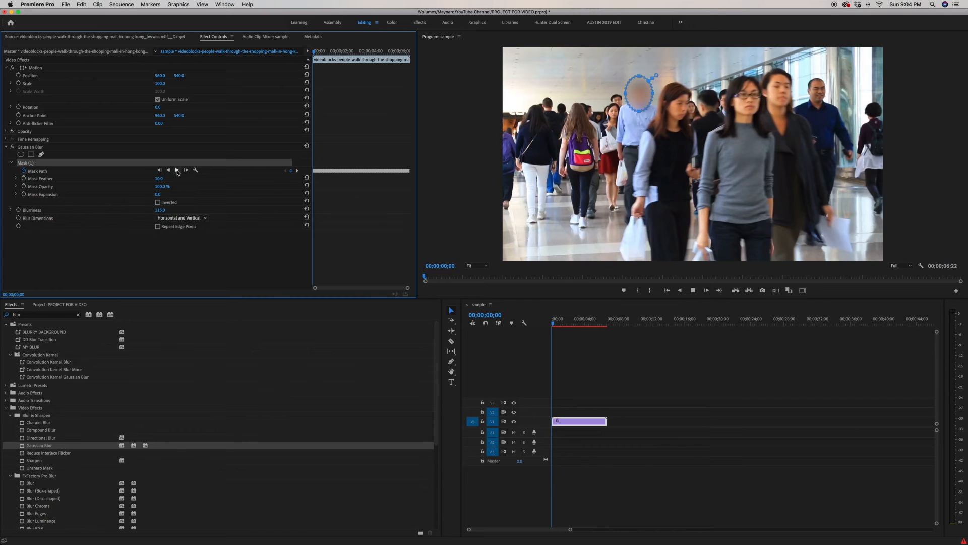
pyautogui.press('space')
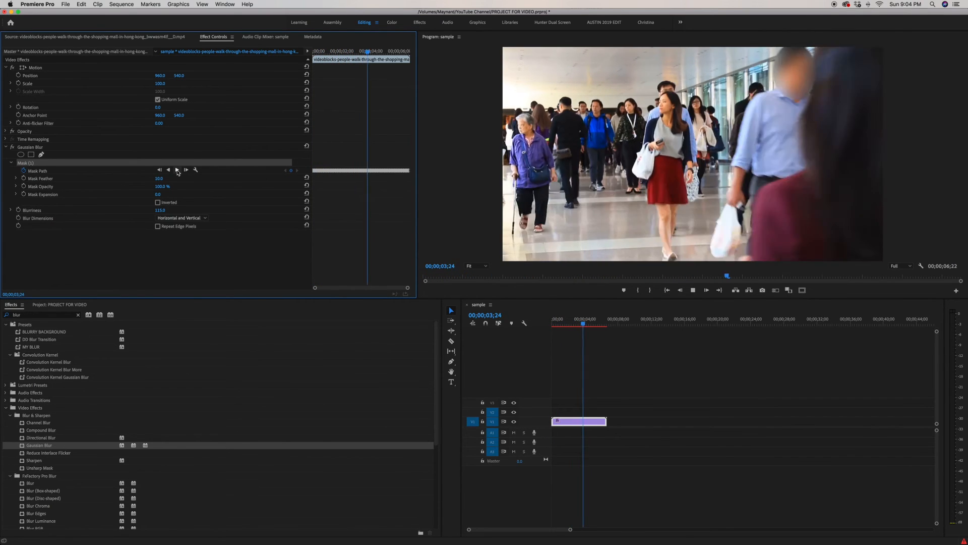
pyautogui.press('space')
pyautogui.press('Left')
pyautogui.press('Left')
pyautogui.press('Left')
pyautogui.press('Left')
pyautogui.press('Left')
pyautogui.press('Left')
pyautogui.press('Left')
pyautogui.press('Left')
pyautogui.press('Left')
pyautogui.press('Left')
pyautogui.press('Left')
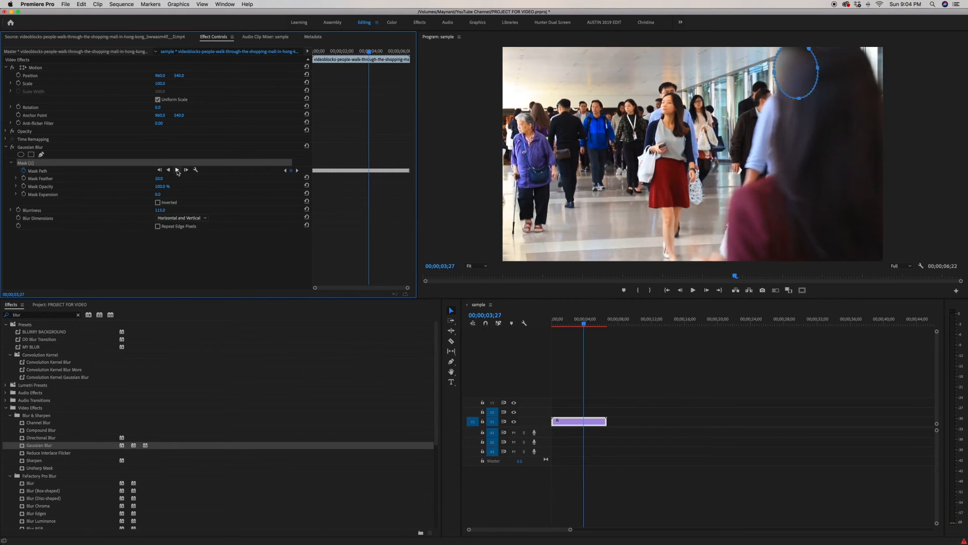
pyautogui.click(177, 171)
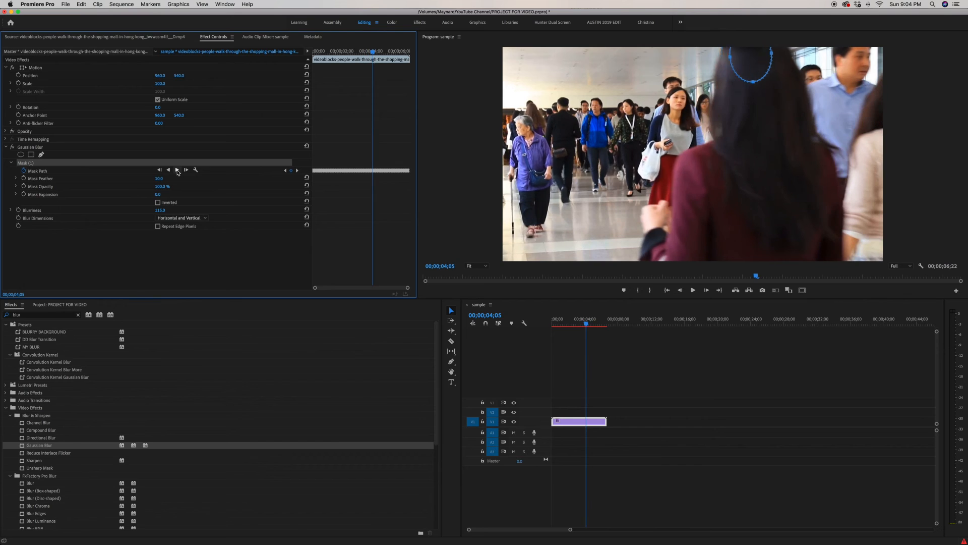
pyautogui.press('Left')
pyautogui.press('Left')
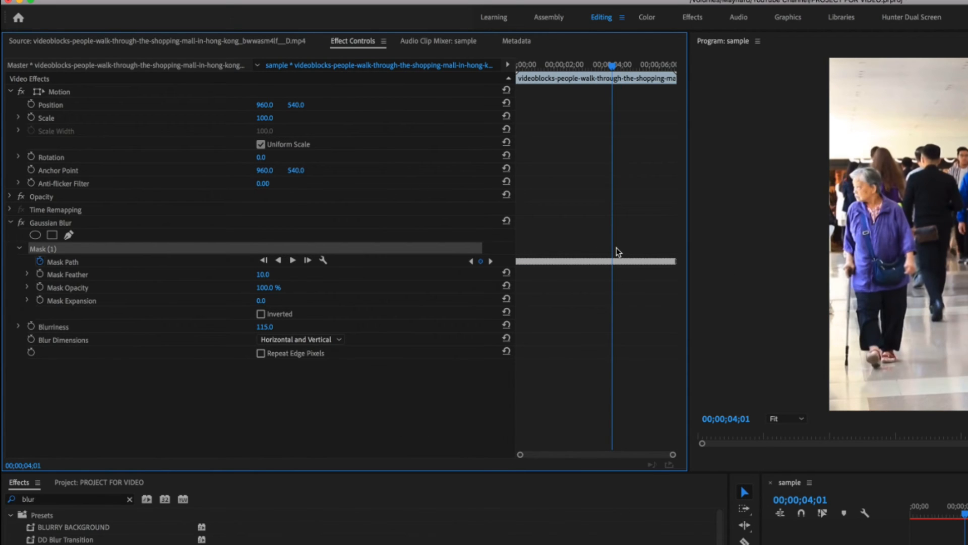
# - Delete all Mask Path keyframes that lie after 00;00;04;01
pyautogui.moveTo(617, 248); pyautogui.dragTo(721, 298)
pyautogui.press('Delete')
pyautogui.press('=')
pyautogui.press('=')
pyautogui.press('=')
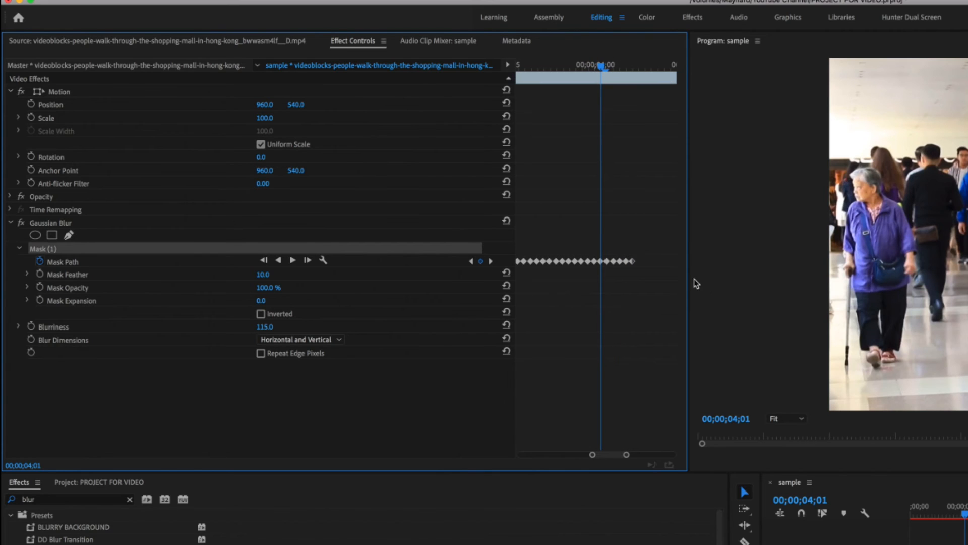
pyautogui.moveTo(645, 237); pyautogui.dragTo(610, 278)
pyautogui.press('Delete')
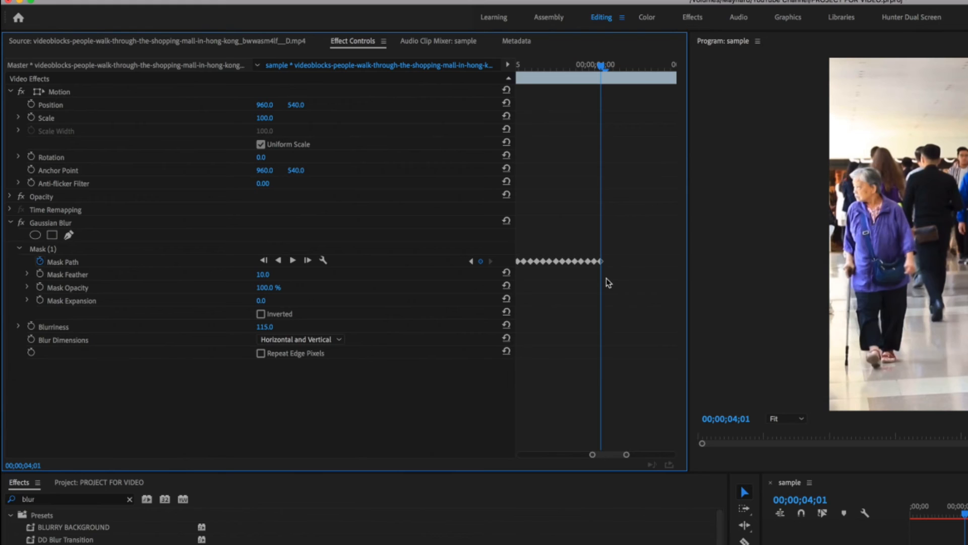
# - Delete the remaining Mask Path keyframes after 00;00;03;29 and go to frame 00;00;04;01
pyautogui.press('Right')
pyautogui.press('Right')
pyautogui.press('Left')
pyautogui.press('Left')
pyautogui.press('Left')
pyautogui.press('Left')
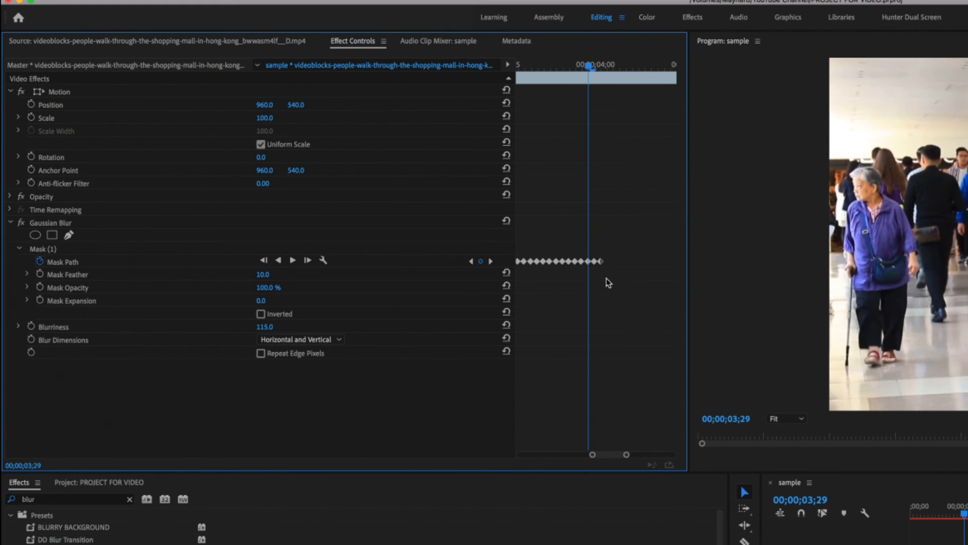
pyautogui.moveTo(618, 246); pyautogui.dragTo(593, 277)
pyautogui.press('Delete')
pyautogui.press('Right')
pyautogui.press('Right')
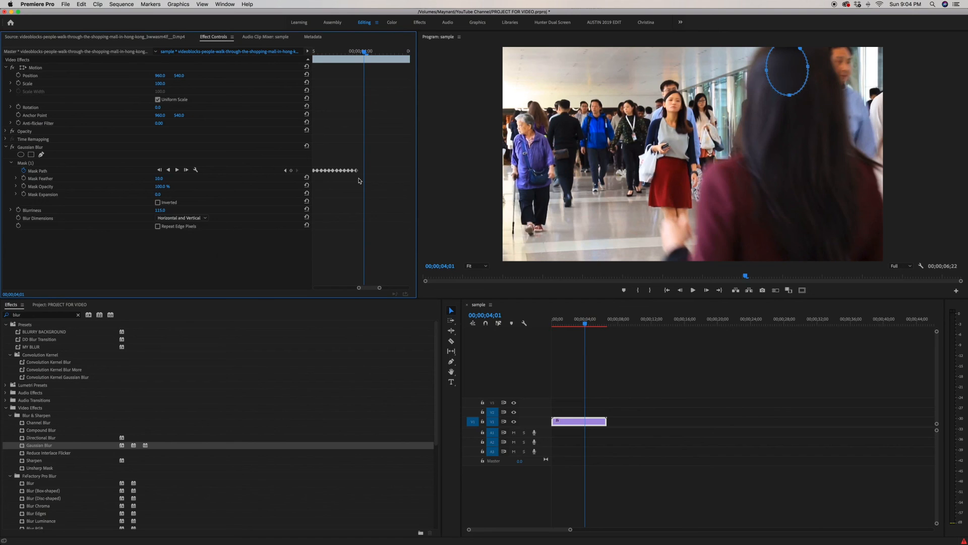
# - Select the Mask Path and move the mask from the passing woman's hair onto the man's face at 00;00;04;01
pyautogui.click(64, 167)
pyautogui.click(54, 172)
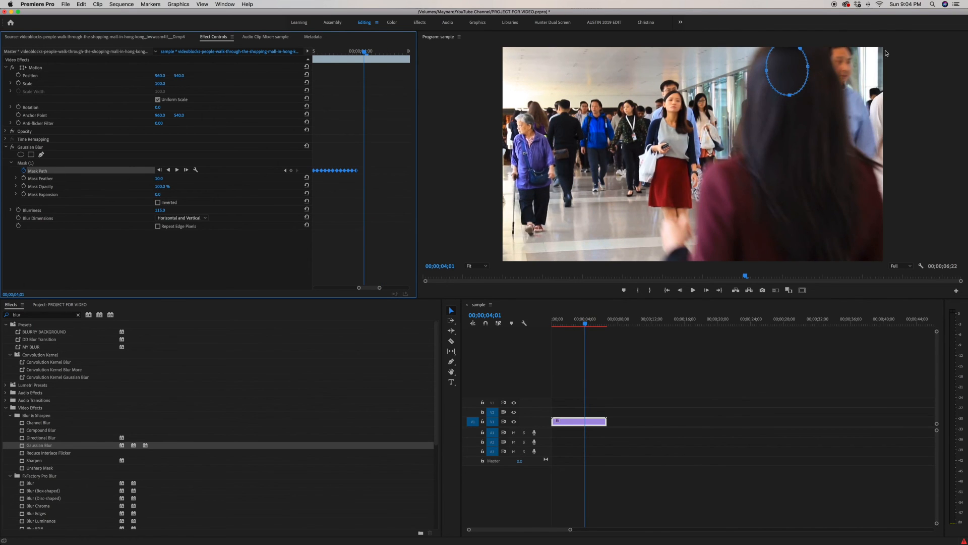
pyautogui.moveTo(784, 78); pyautogui.dragTo(836, 73)
# - Advance five frames to 00;00;04;06 and reposition the mask over the man's face near the picture's edge
pyautogui.click(386, 216)
pyautogui.hotkey('shift', 'Right')
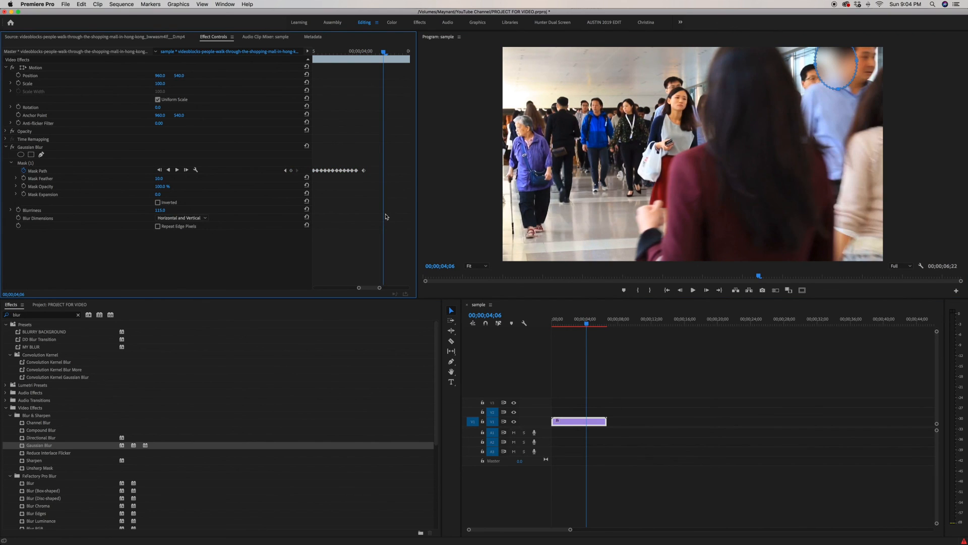
pyautogui.click(87, 173)
pyautogui.moveTo(836, 76); pyautogui.dragTo(866, 69)
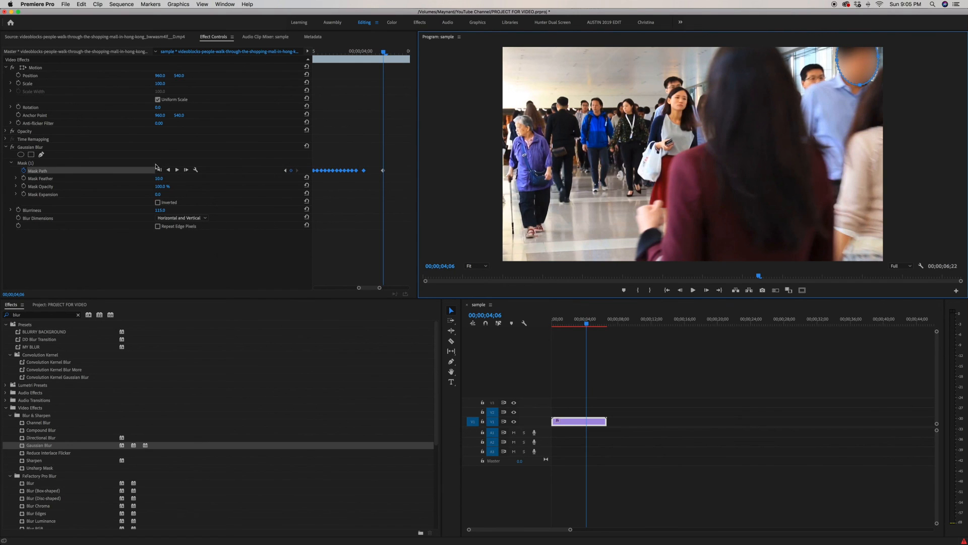
pyautogui.click(110, 172)
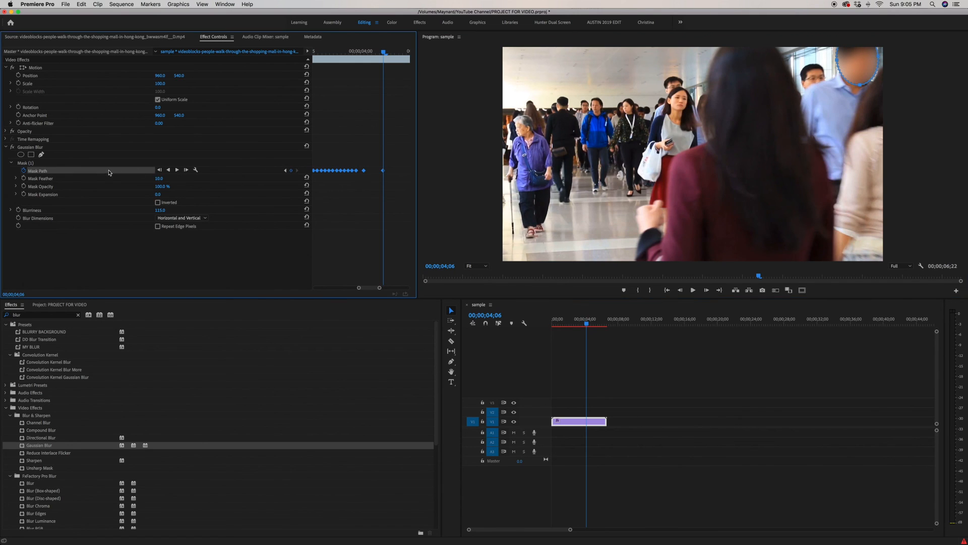
# - Play the sequence from the start to check how the corrected mask follows the man, and return to the first frame
pyautogui.click(719, 411)
pyautogui.press('Home')
pyautogui.press('space')
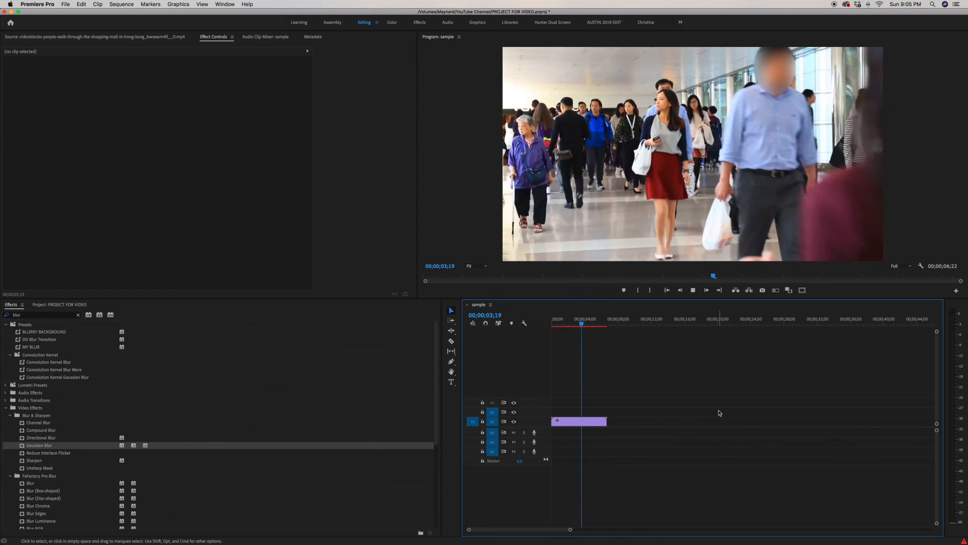
pyautogui.press('space')
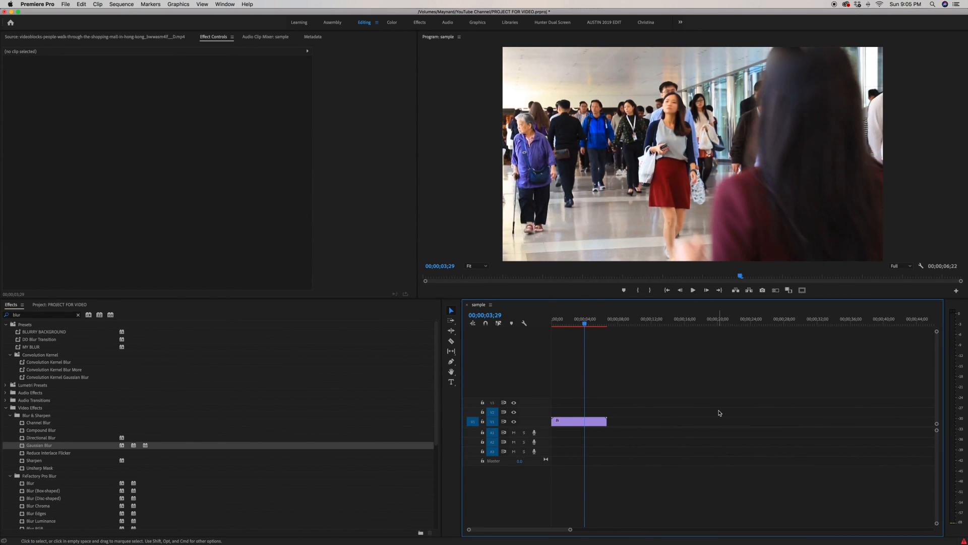
pyautogui.press('Home')
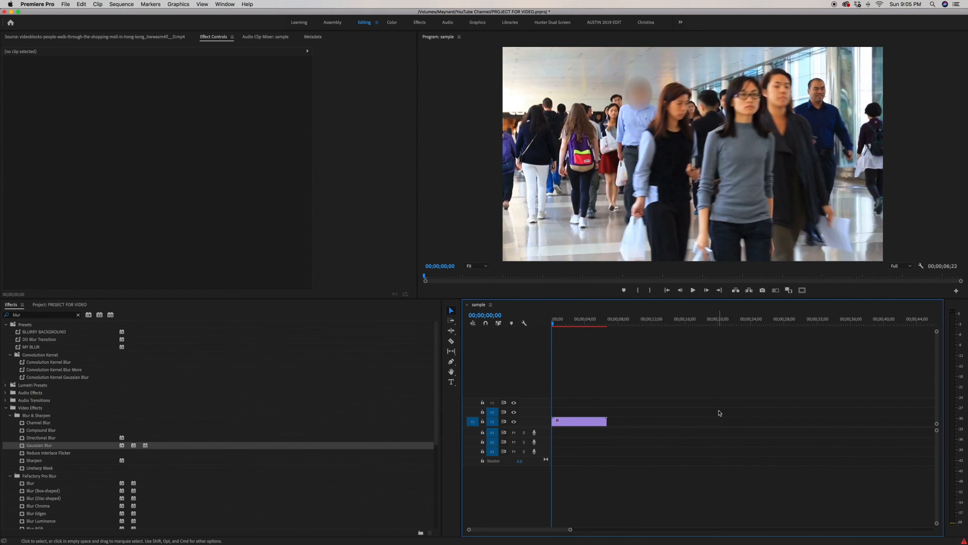